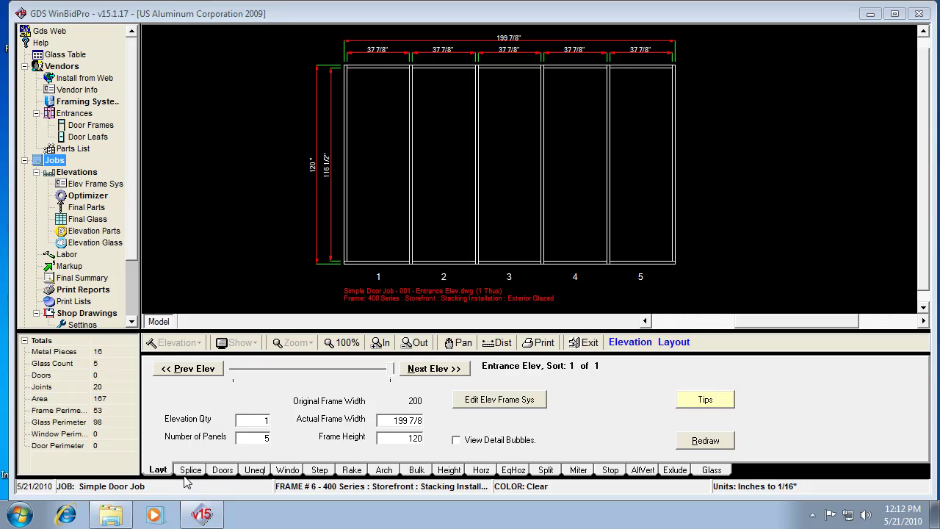
- Add the door frame "FR122 Series 400 : Tubular : No Transom : Offset : Surface : Pair" to panel 3 of the elevation
{"action": "left_click", "coordinate": [224, 471]}
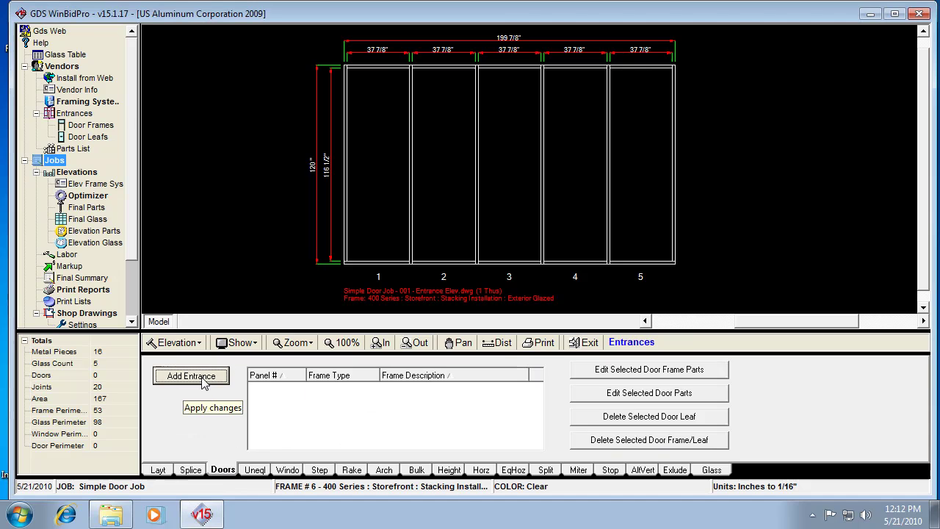
{"action": "left_click", "coordinate": [204, 382]}
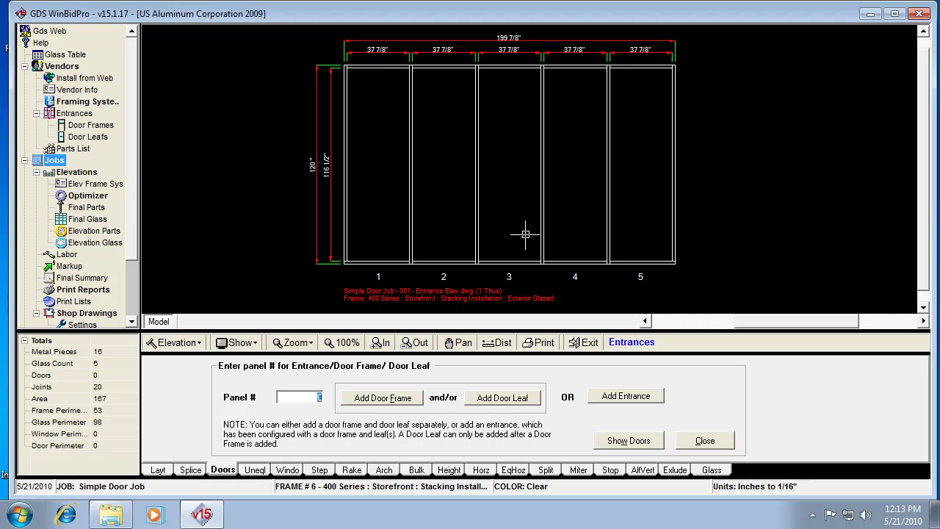
{"action": "left_click", "coordinate": [321, 397]}
{"action": "type", "text": "3"}
{"action": "left_click", "coordinate": [382, 400]}
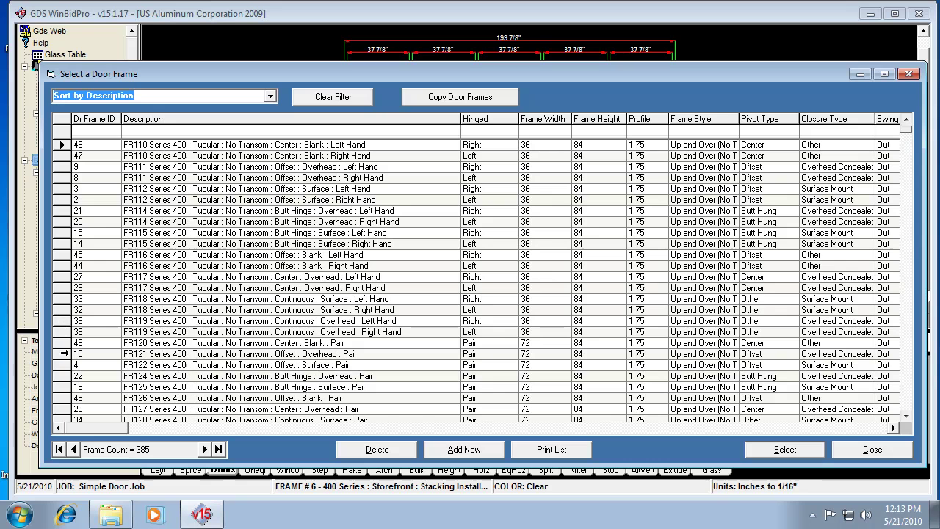
{"action": "left_click", "coordinate": [61, 364]}
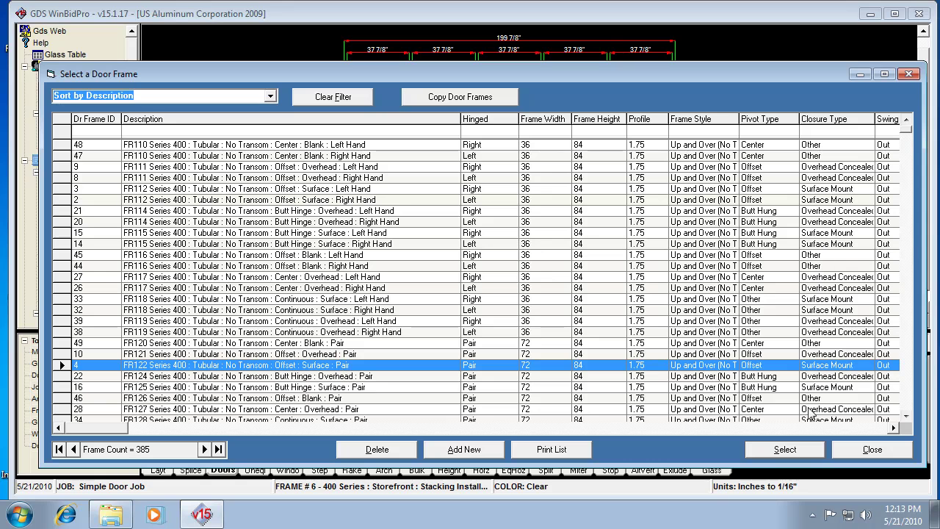
{"action": "left_click", "coordinate": [780, 452]}
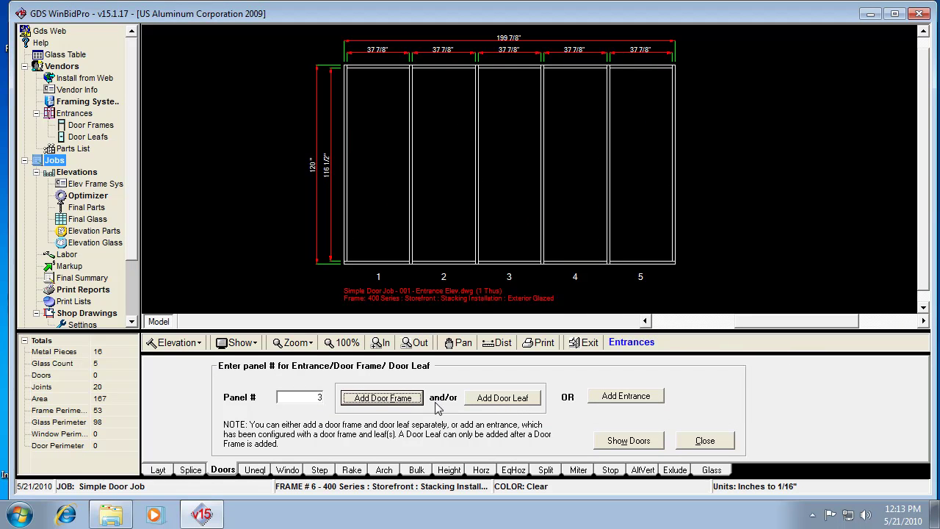
- Add the door leaf "DC422 #400 Medium : Standard : Offset : Surface : Pair" to panel 3 and show the doors in the elevation
{"action": "left_click", "coordinate": [497, 400]}
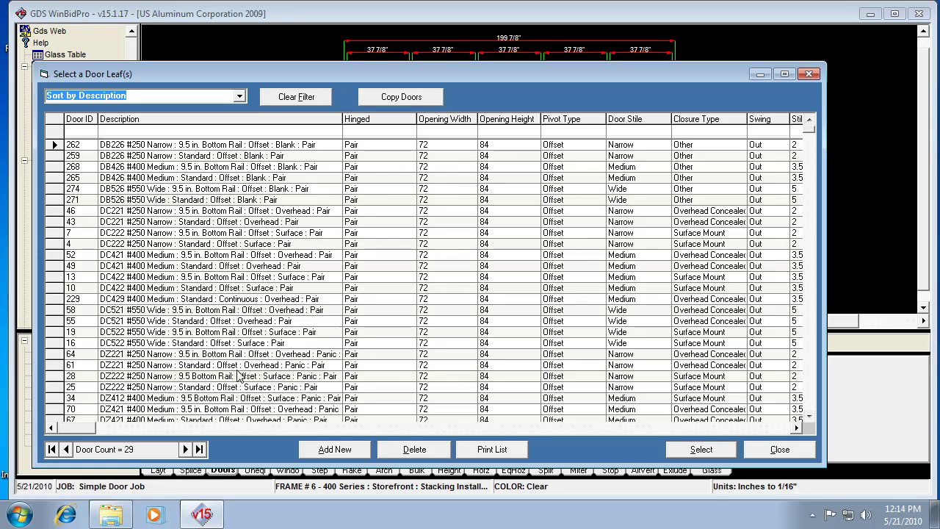
{"action": "left_click", "coordinate": [148, 289]}
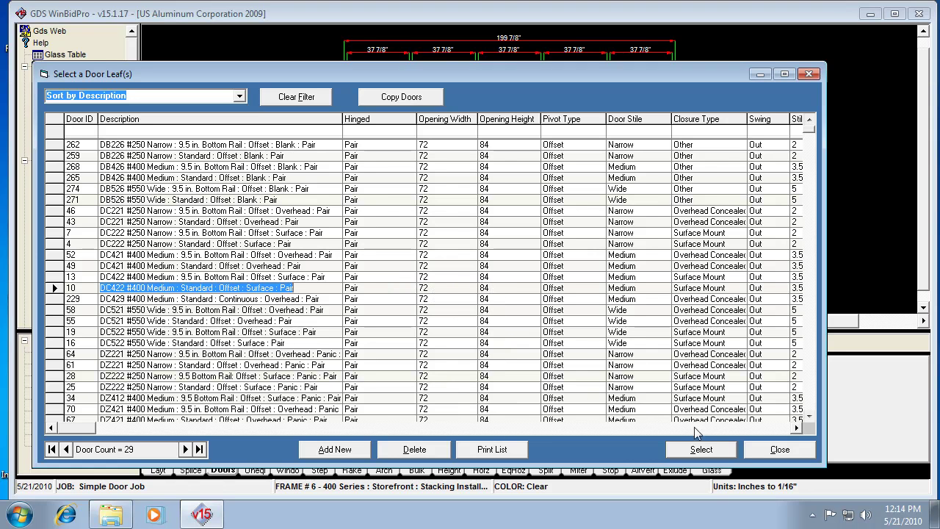
{"action": "left_click", "coordinate": [699, 452]}
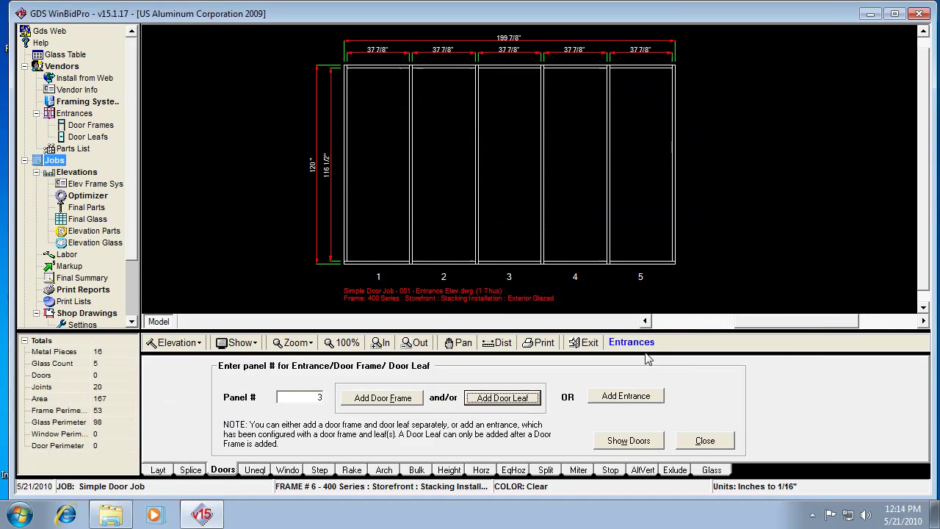
{"action": "left_click", "coordinate": [642, 444]}
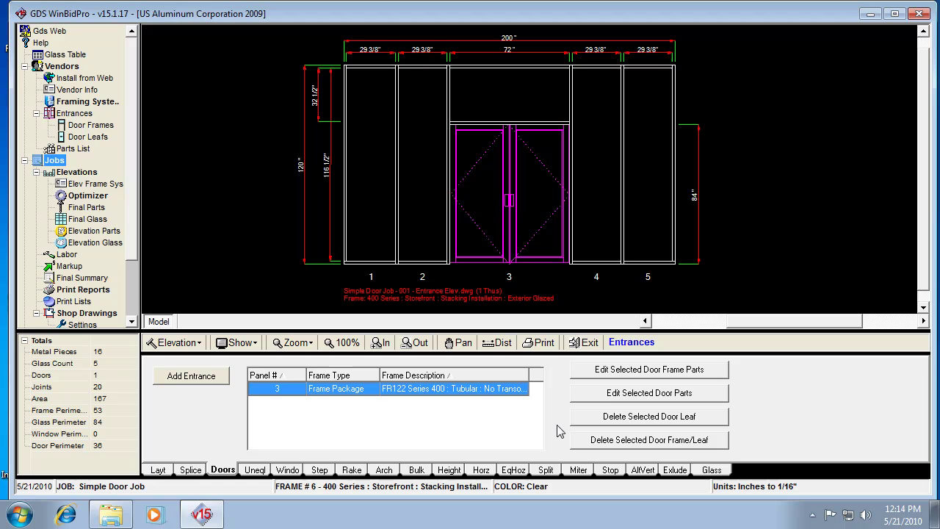
- Set the bottom rail of the panel 3 door leaves to 12 and review the door's part numbers
{"action": "left_click", "coordinate": [603, 397]}
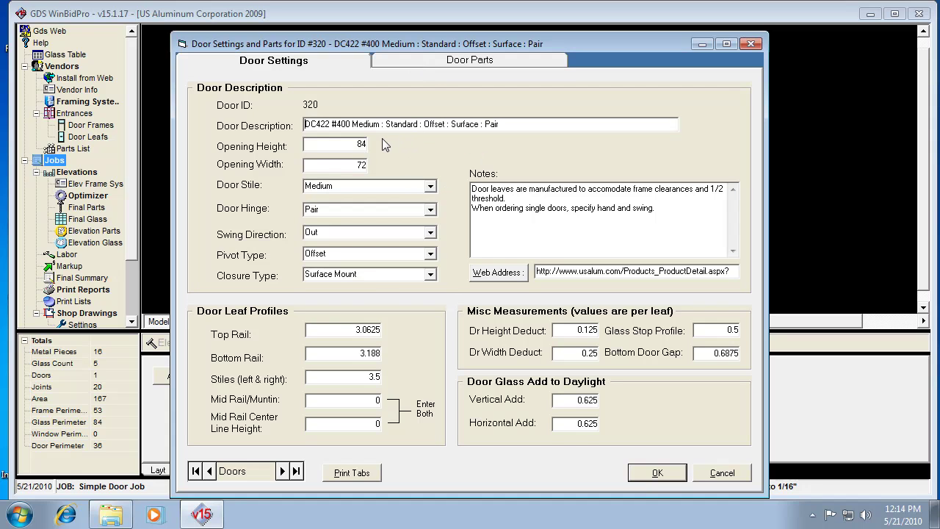
{"action": "left_click", "coordinate": [353, 352]}
{"action": "type", "text": "12"}
{"action": "left_click", "coordinate": [403, 62]}
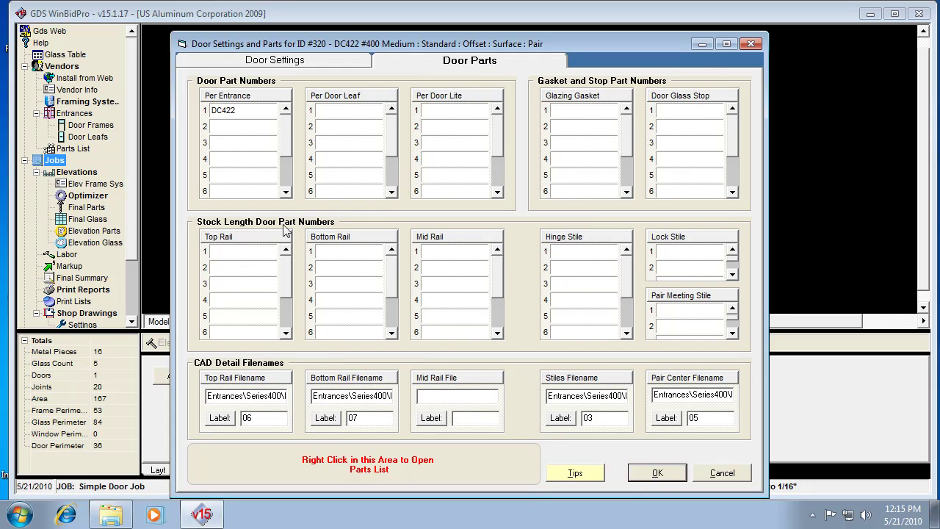
{"action": "left_click", "coordinate": [258, 125]}
{"action": "left_click", "coordinate": [330, 66]}
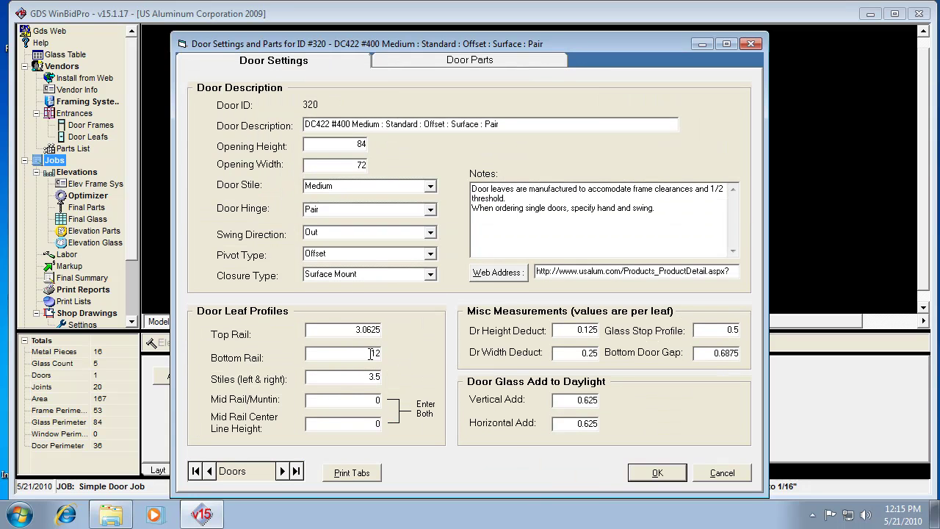
{"action": "left_click", "coordinate": [473, 64]}
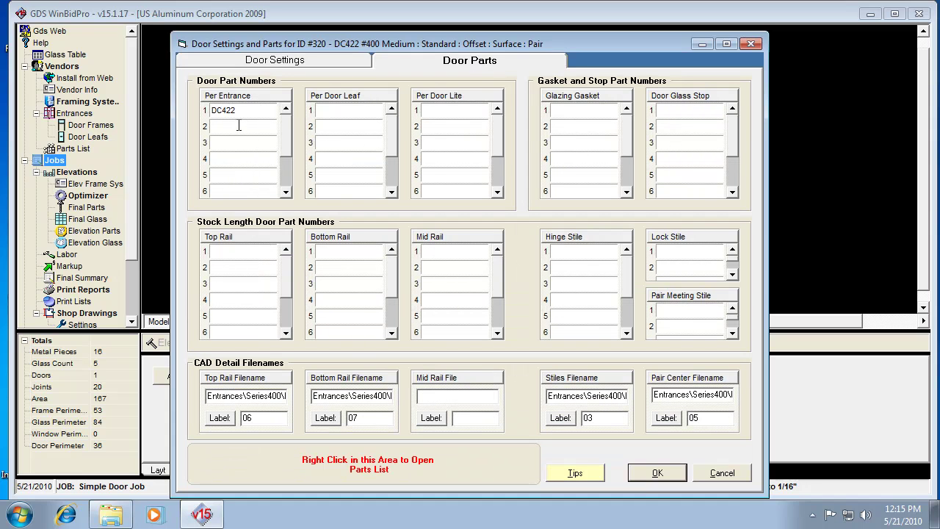
- Accept the edited door settings and redraw the elevation from its frame layout
{"action": "left_click", "coordinate": [659, 475]}
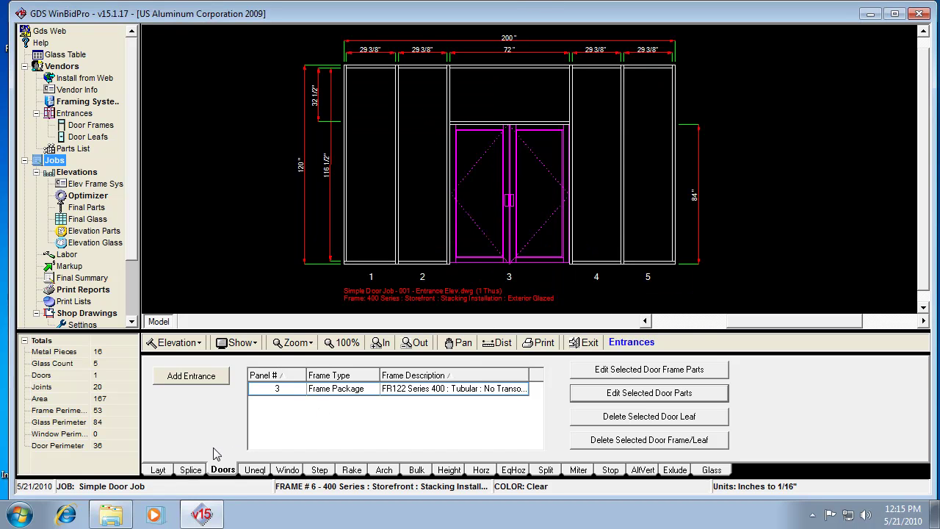
{"action": "left_click", "coordinate": [158, 472]}
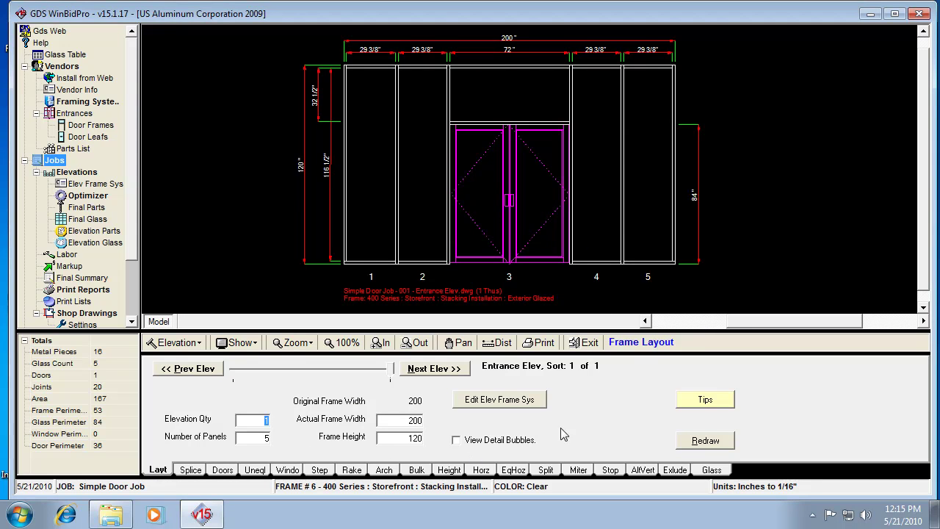
{"action": "left_click", "coordinate": [700, 445]}
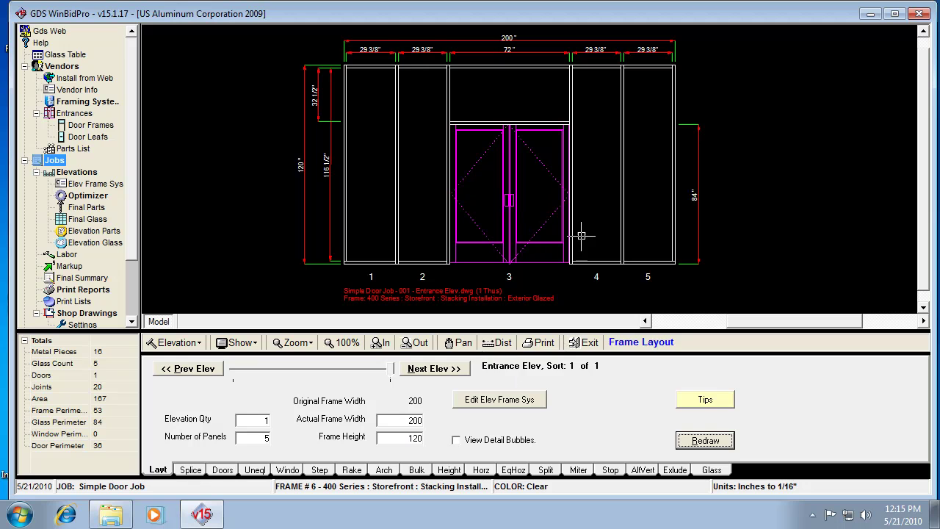
- Add the entrance "Series 400 : Transom : Offset : Surface : Medium : Standard : Right Hand" to panel 5 and show the doors
{"action": "left_click", "coordinate": [222, 470]}
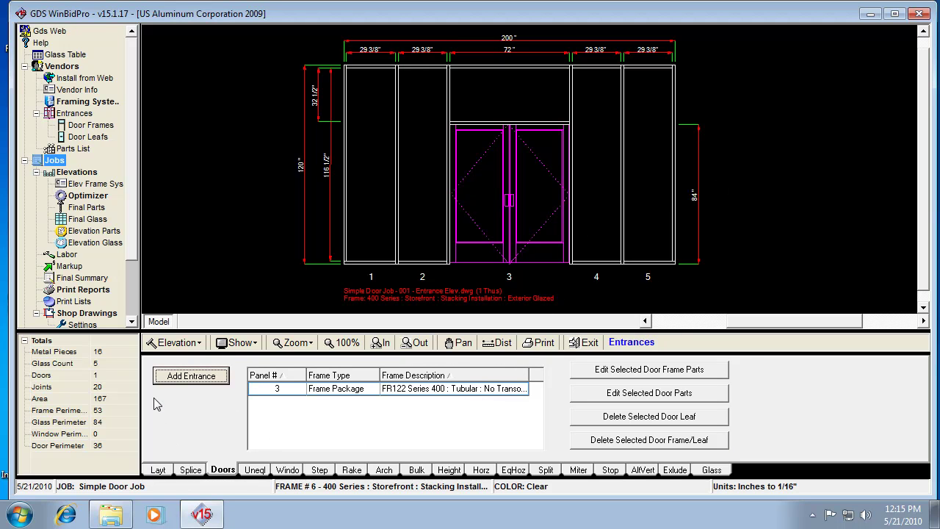
{"action": "left_click", "coordinate": [176, 379]}
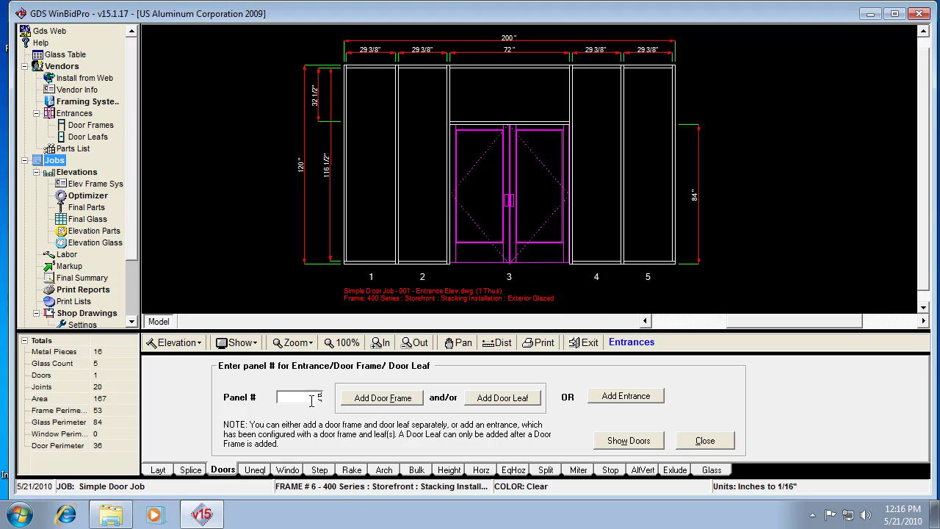
{"action": "left_click", "coordinate": [612, 400]}
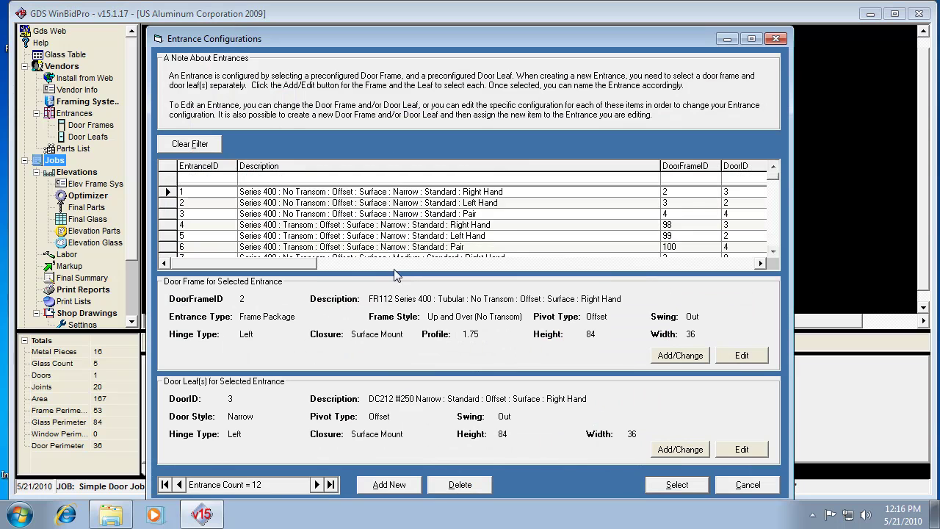
{"action": "left_click", "coordinate": [773, 237]}
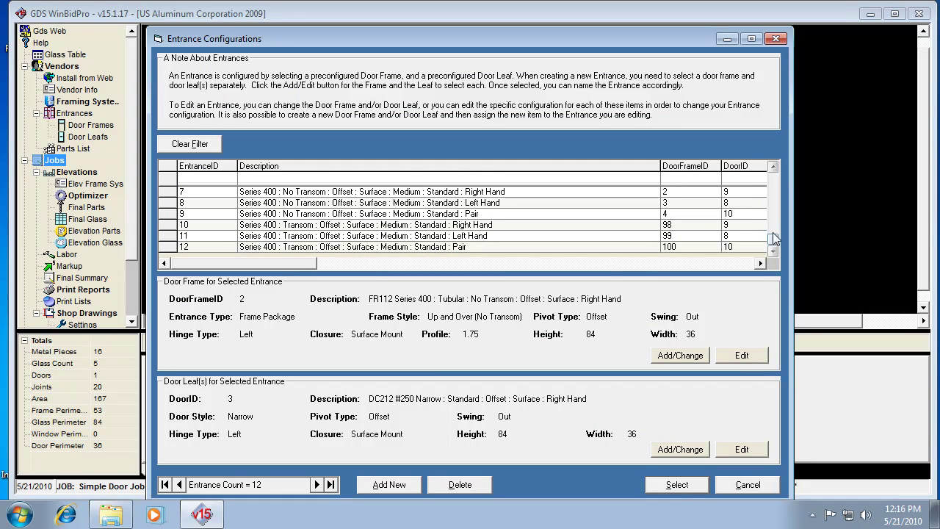
{"action": "left_click", "coordinate": [773, 185]}
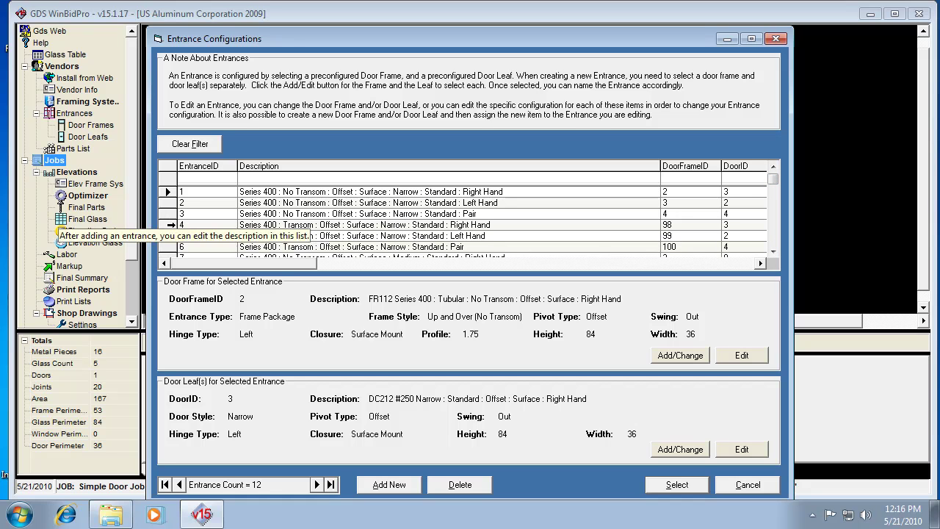
{"action": "left_click", "coordinate": [170, 224]}
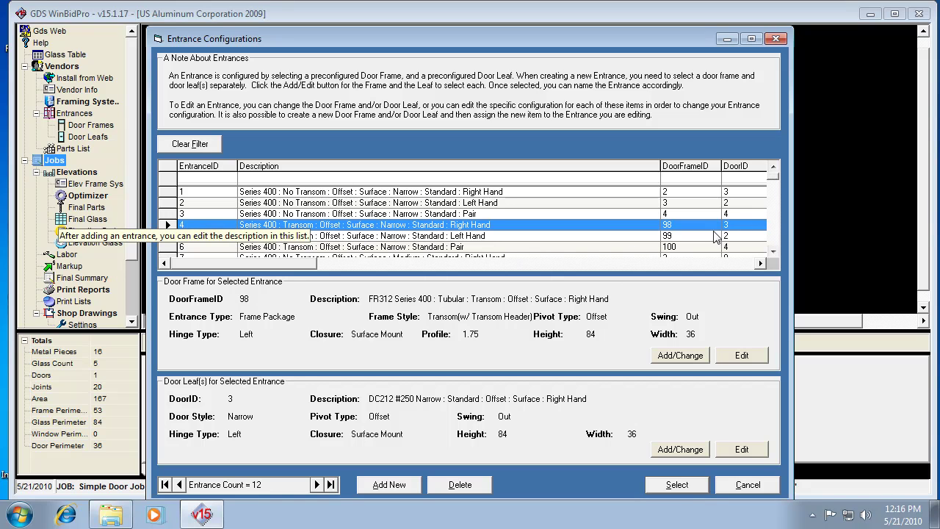
{"action": "left_click", "coordinate": [774, 237]}
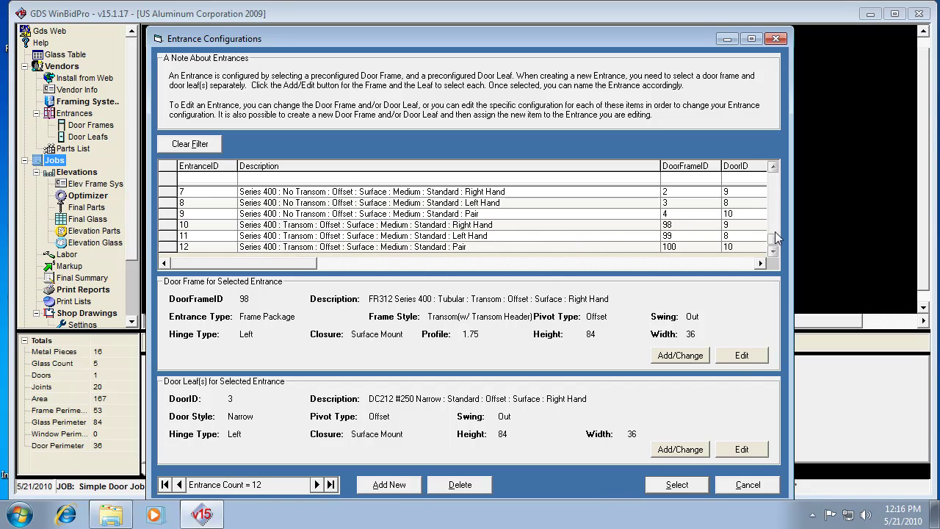
{"action": "left_click", "coordinate": [166, 219]}
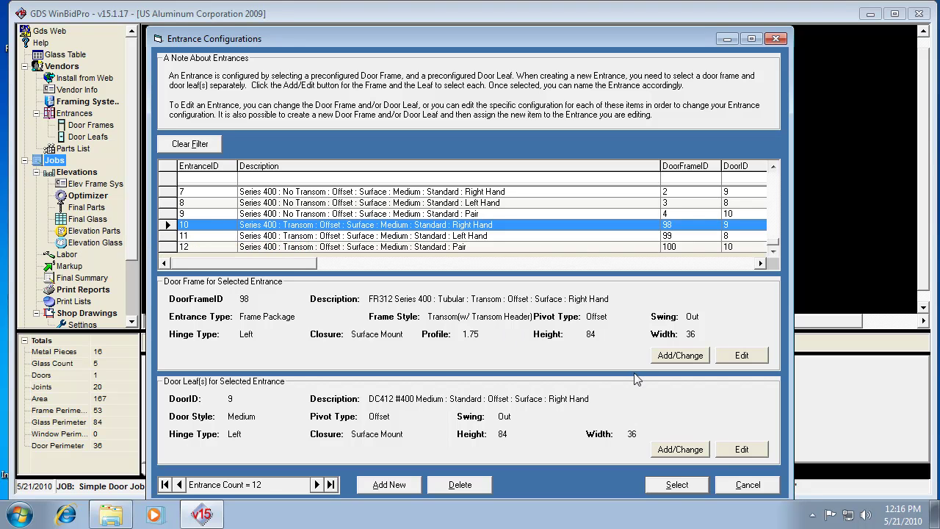
{"action": "left_click", "coordinate": [676, 485]}
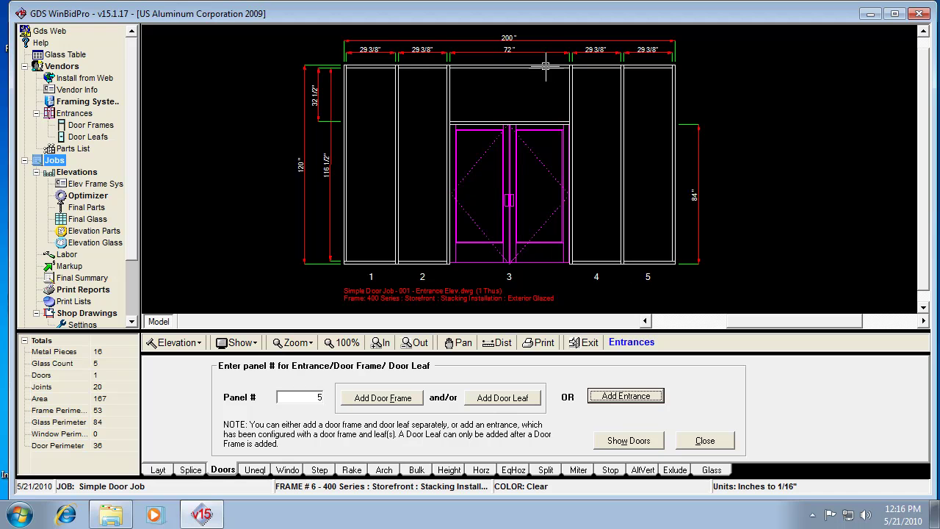
{"action": "left_click", "coordinate": [629, 444]}
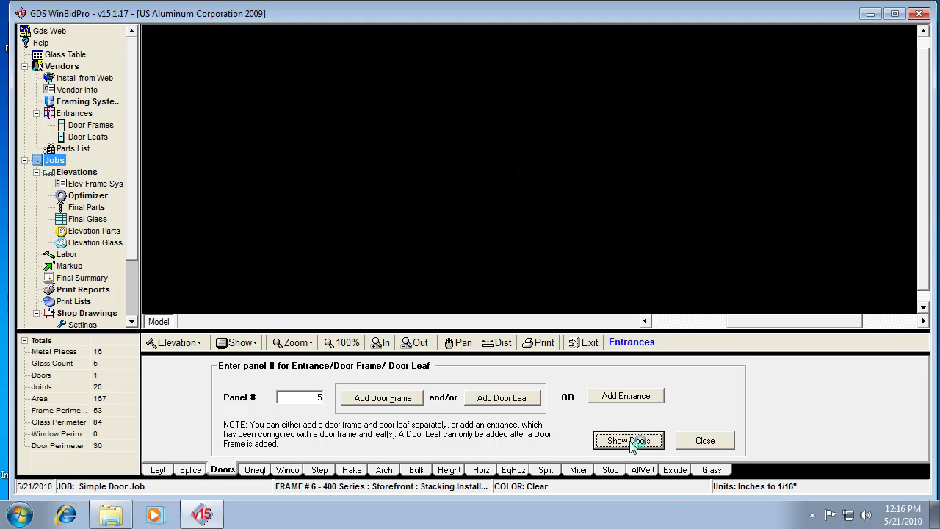